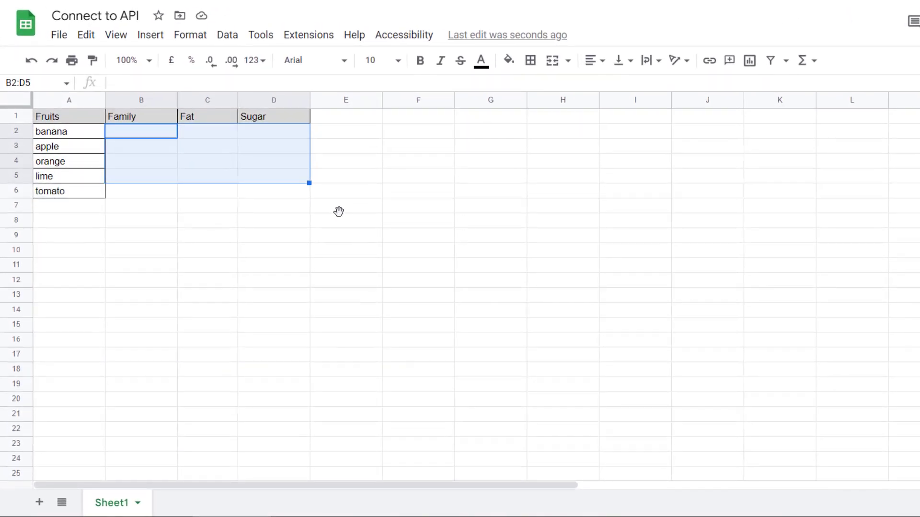
left_click(339, 209)
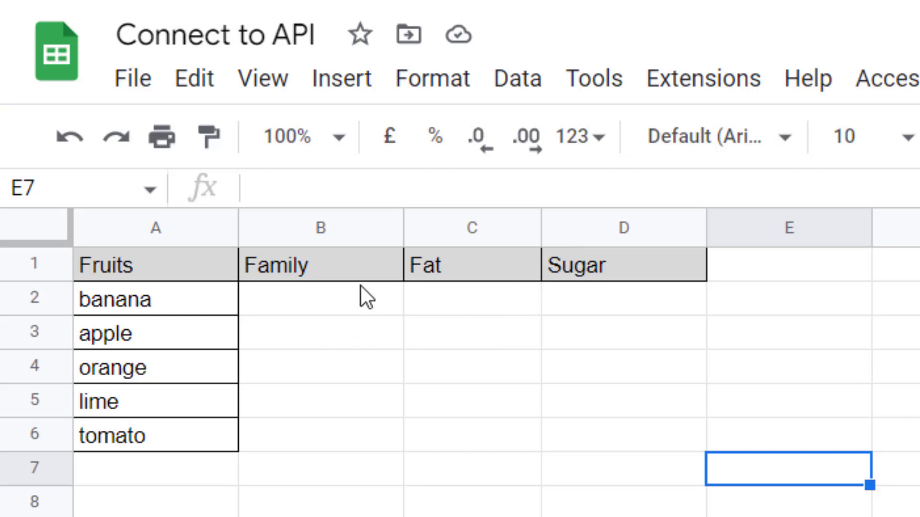
left_click(360, 300)
left_click(437, 182)
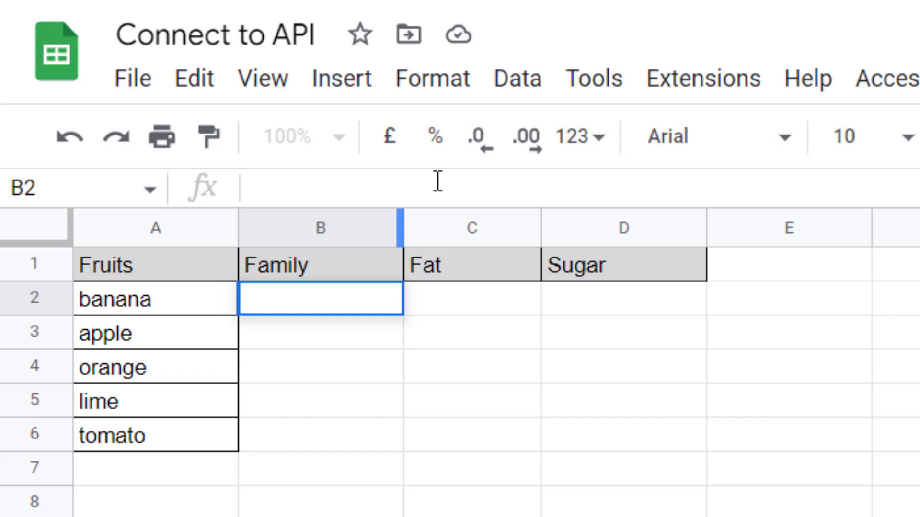
type("=")
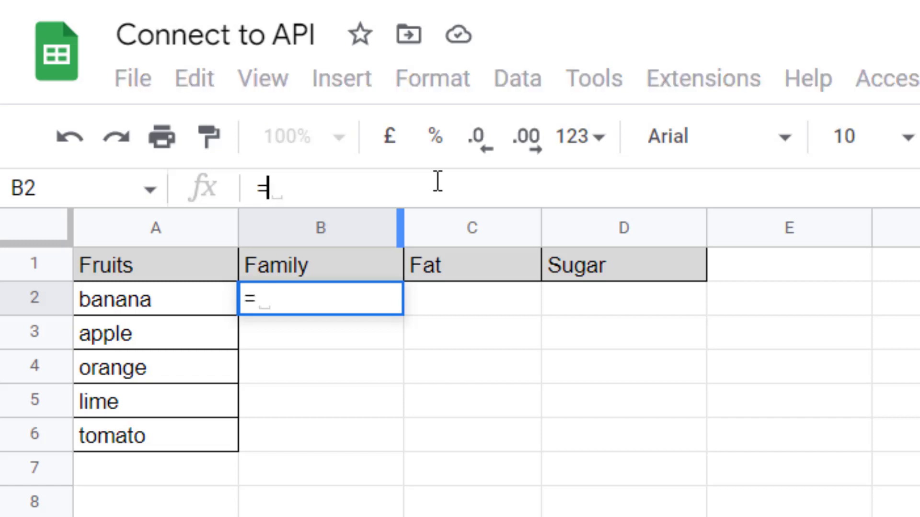
type("\"https://www.fruityvice.com/api/fruit/\"")
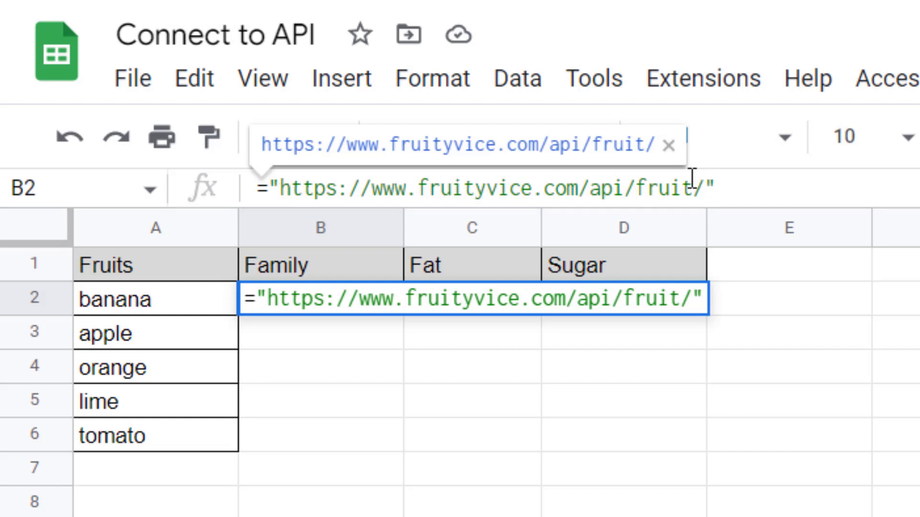
type("&")
left_click(120, 301)
key("Return")
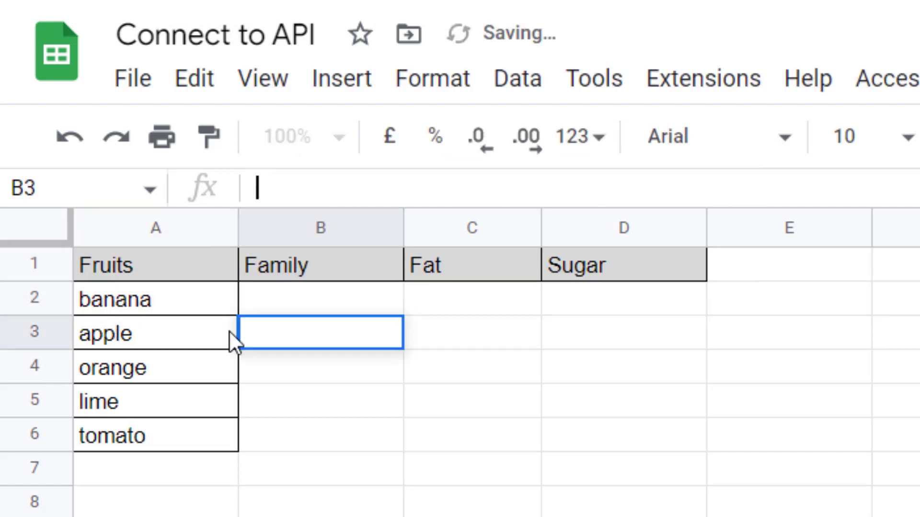
mouse_move(407, 307)
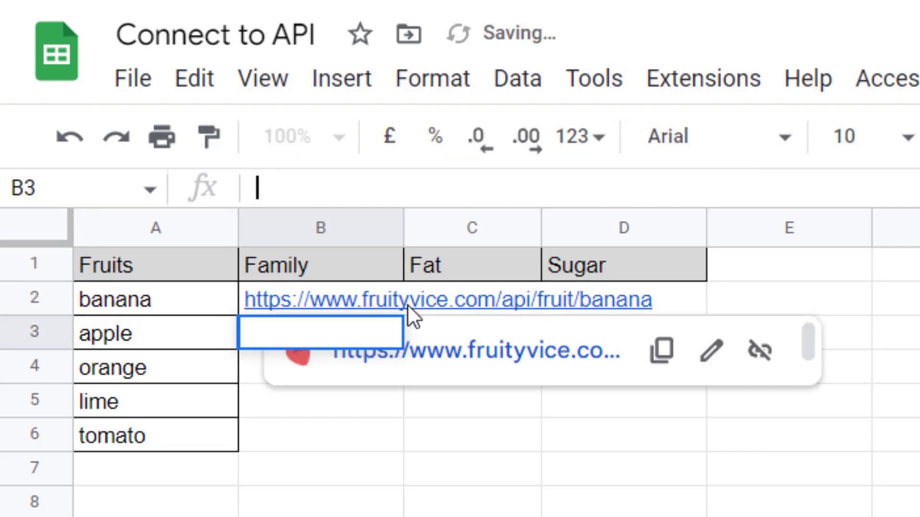
left_click(660, 351)
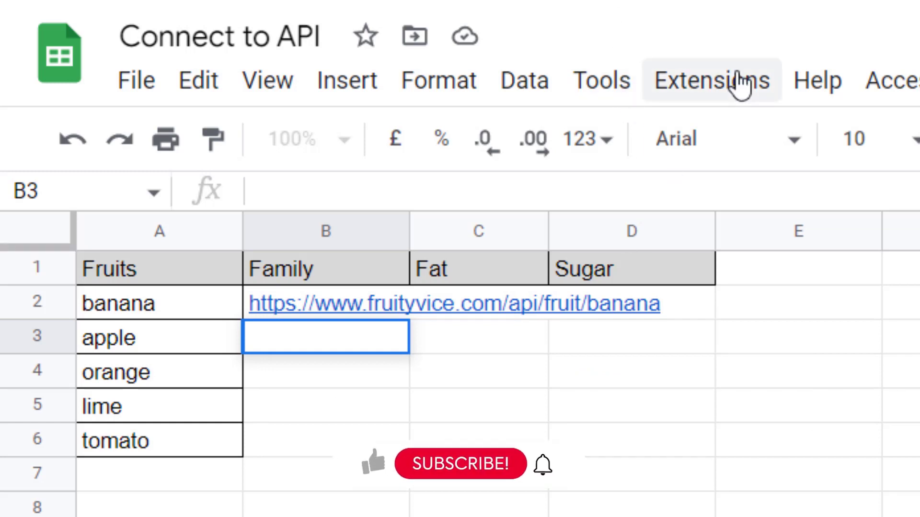
Open the Apps Script editor from the Extensions menu to reach importJSON.gs.
left_click(739, 82)
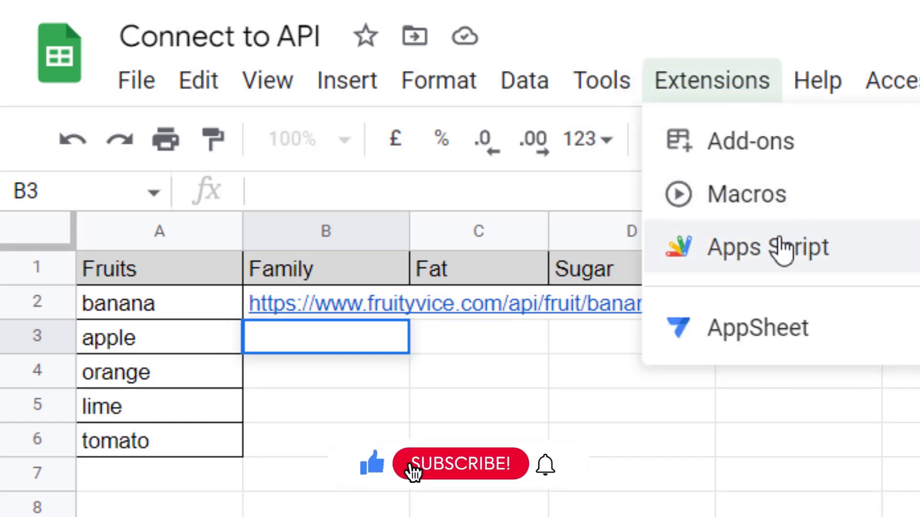
left_click(767, 247)
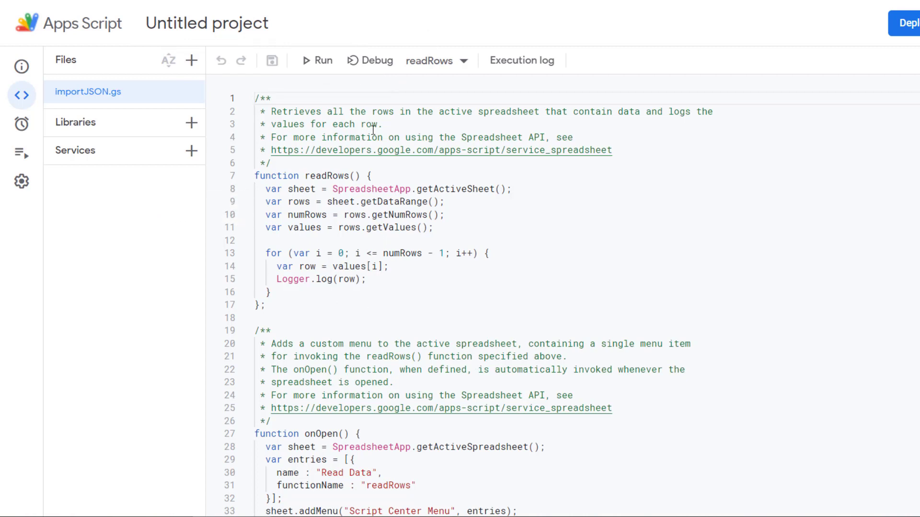
left_click(338, 266)
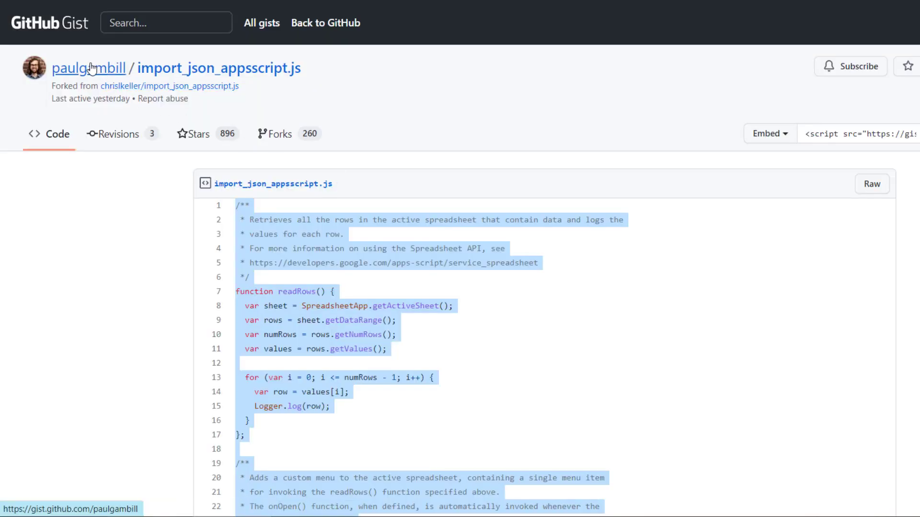
mouse_move(88, 68)
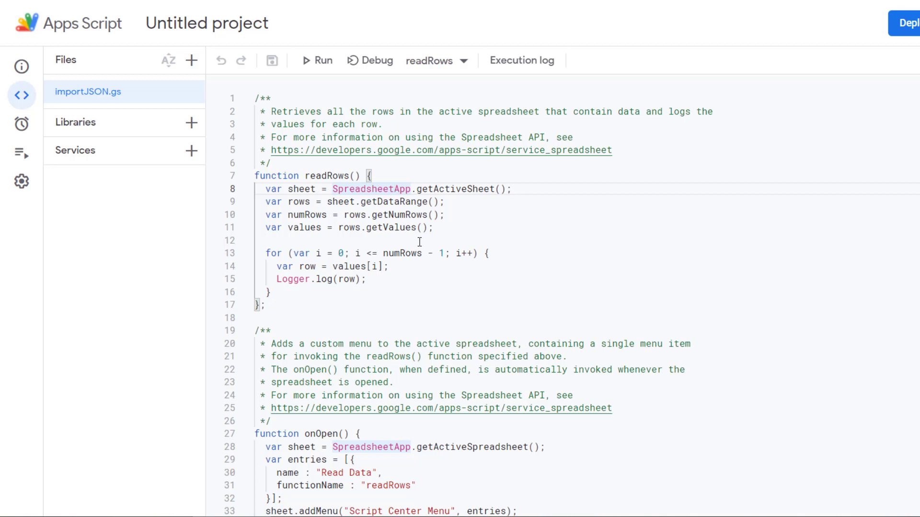
Return to the Connect to API spreadsheet tab showing the fruit table.
mouse_move(113, 102)
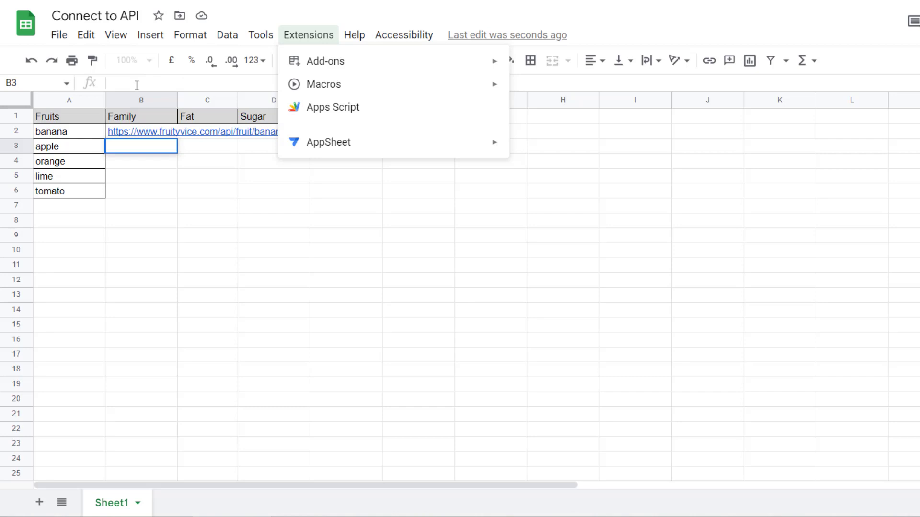
Replace B2's address formula with ImportJSON wrapping the Fruityvice URL joined with A2.
mouse_move(125, 136)
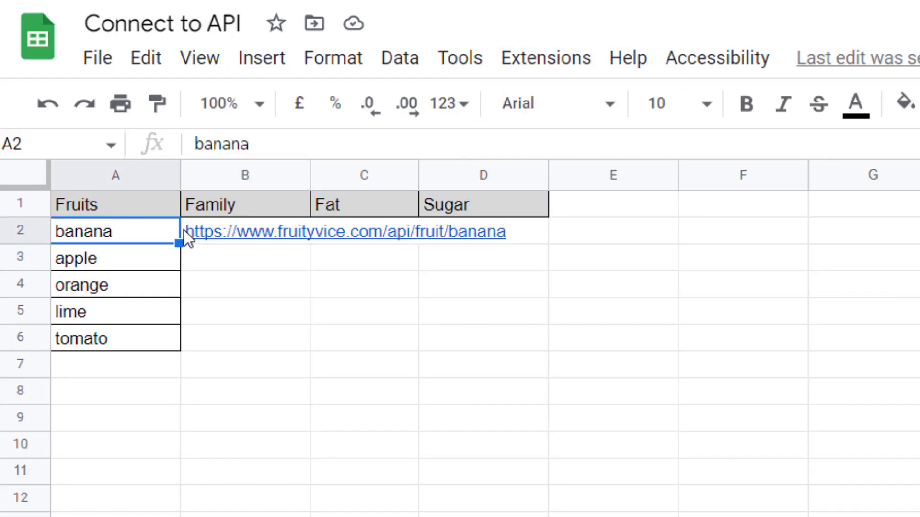
left_click(123, 130)
left_click_drag(583, 144, 208, 144)
key("ctrl+x")
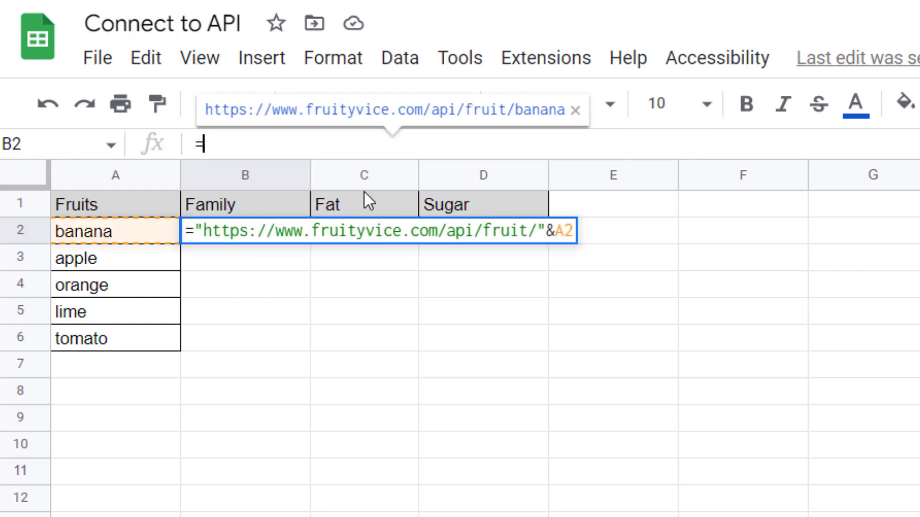
type("import")
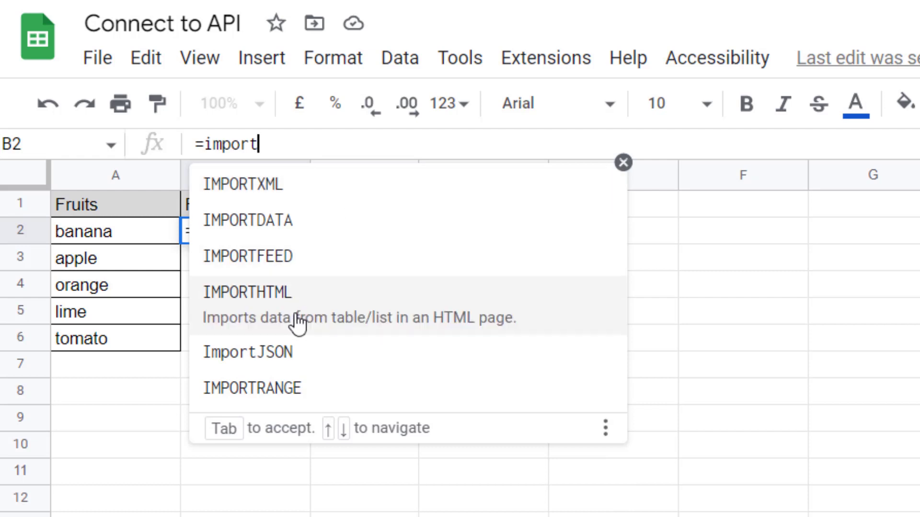
left_click(329, 349)
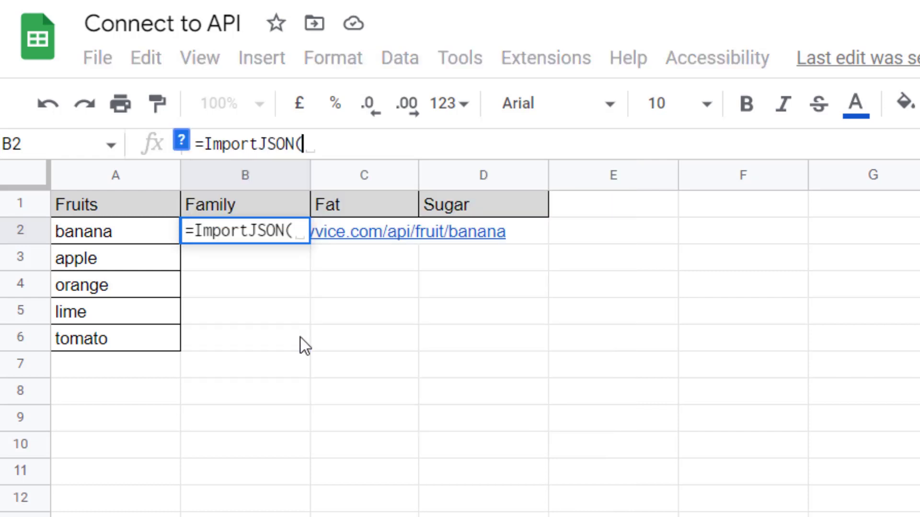
key("ctrl+v")
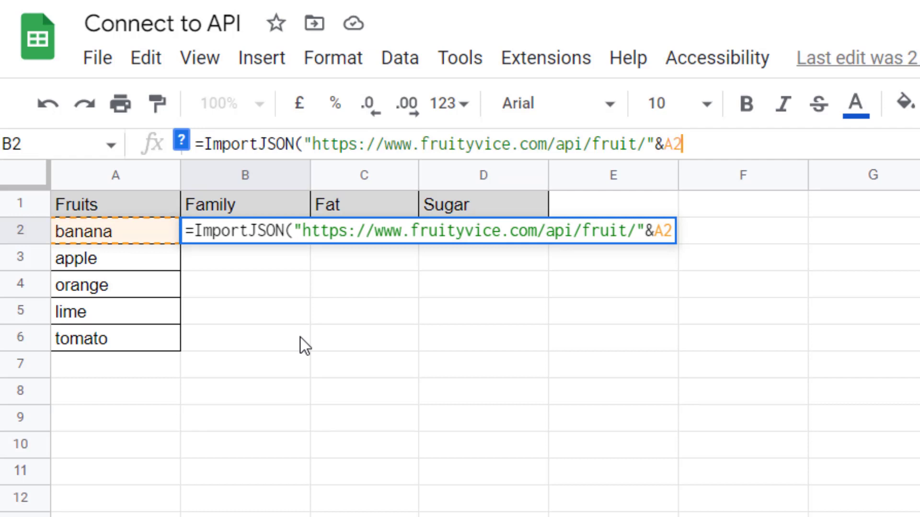
Add paths /family,/nutritions/fat,/nutrions/sugar and options noHeaders,noTruncate, then commit the formula.
type("; ")
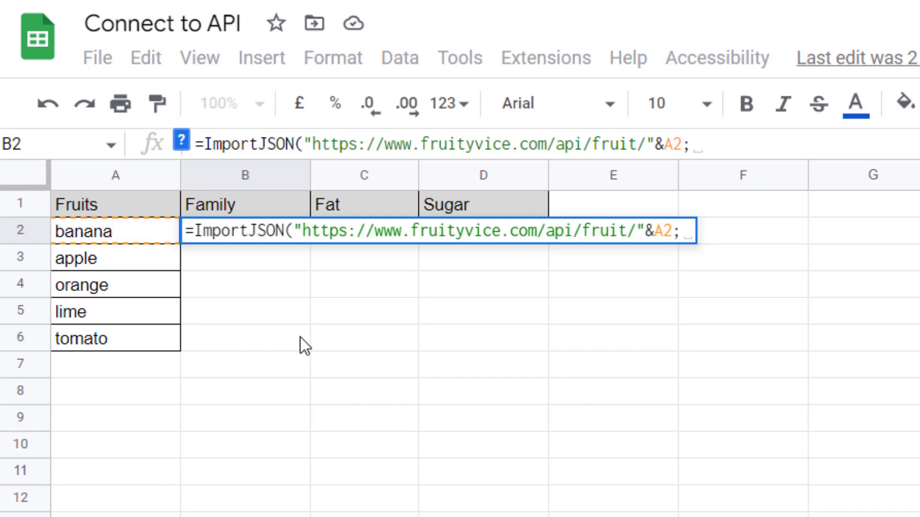
type("\"/")
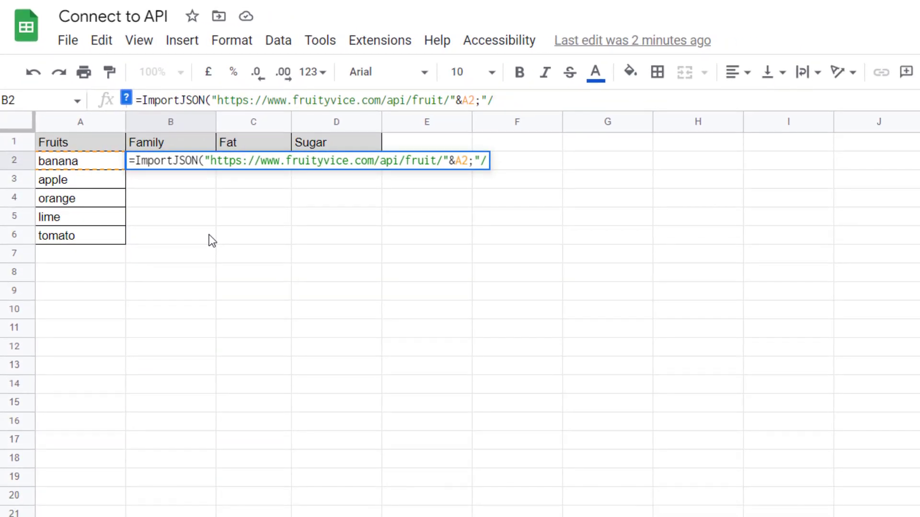
type("FAMIL")
key("BackSpace")
key("BackSpace")
key("BackSpace")
key("BackSpace")
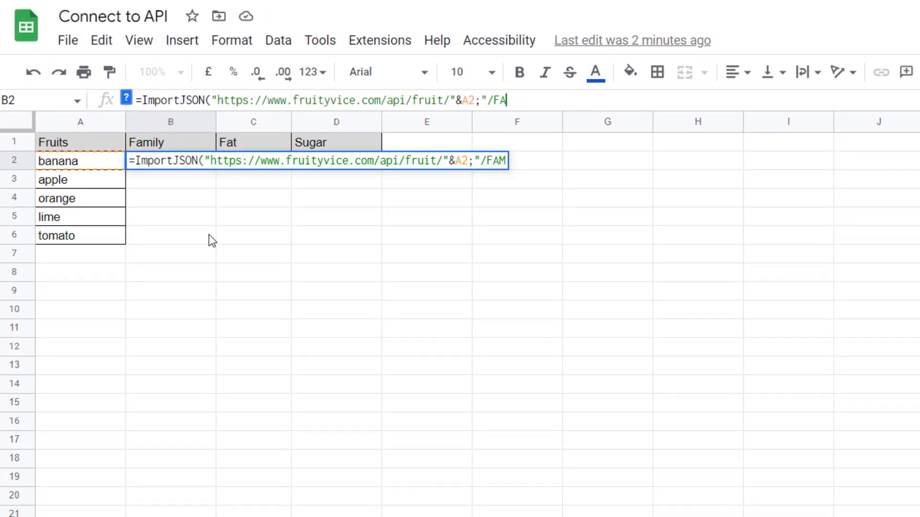
key("BackSpace")
type("familiy")
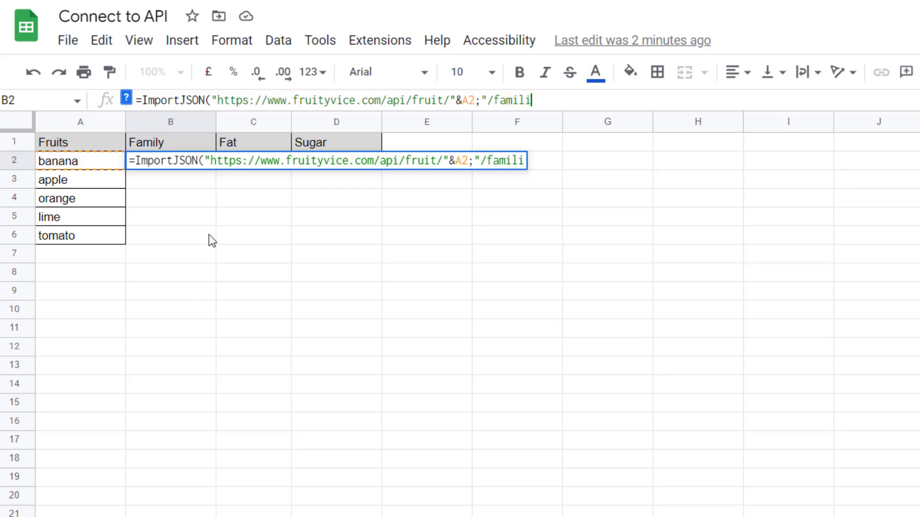
key("BackSpace")
key("BackSpace")
type("y,/nutritio")
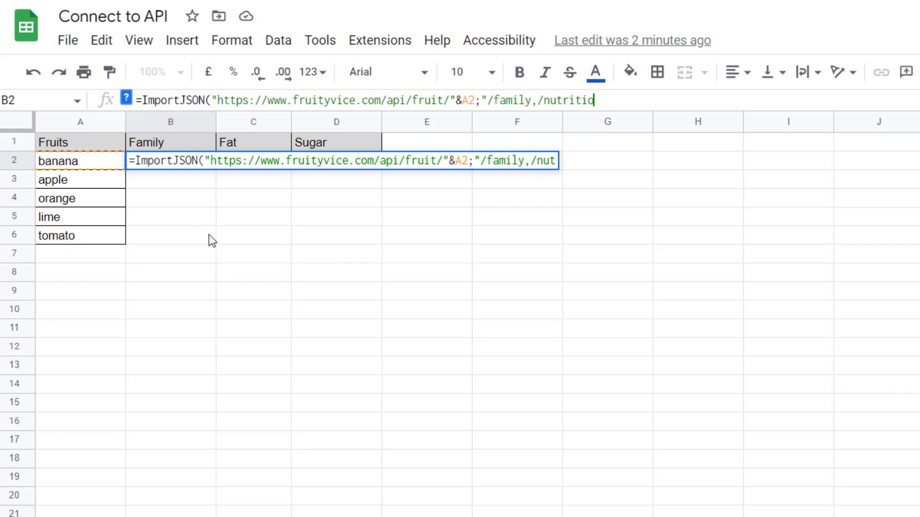
type("ns/")
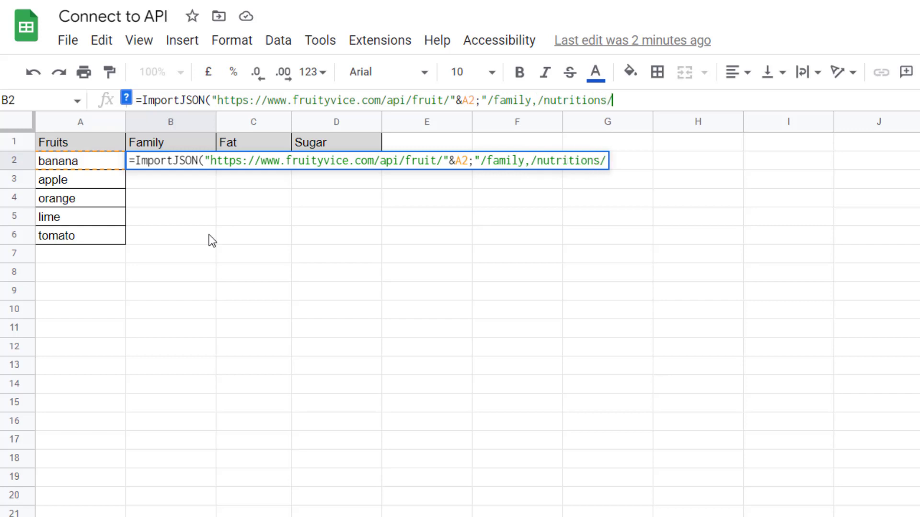
type("fat,")
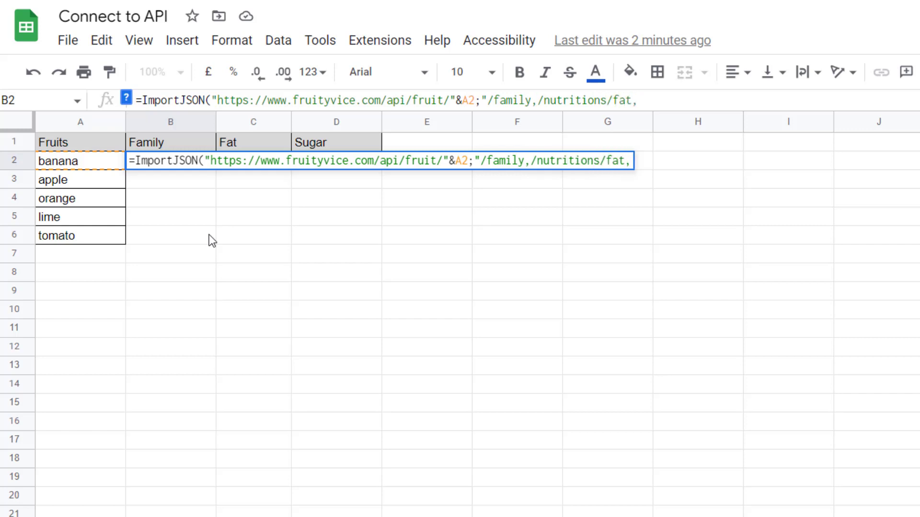
type("/nutrions")
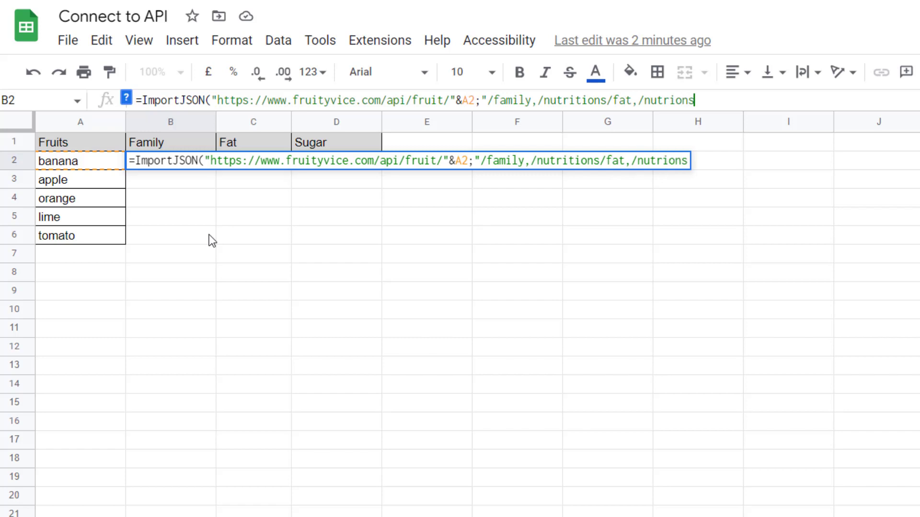
type("/sugar")
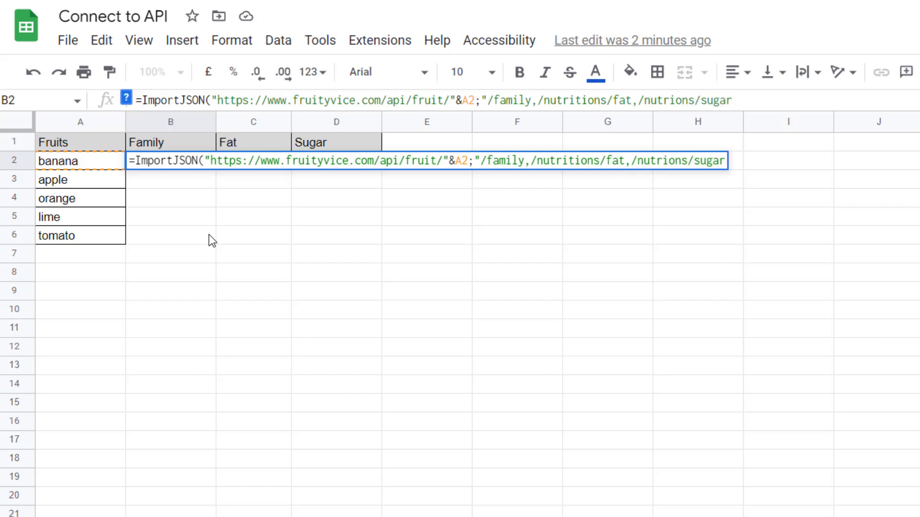
type("\";")
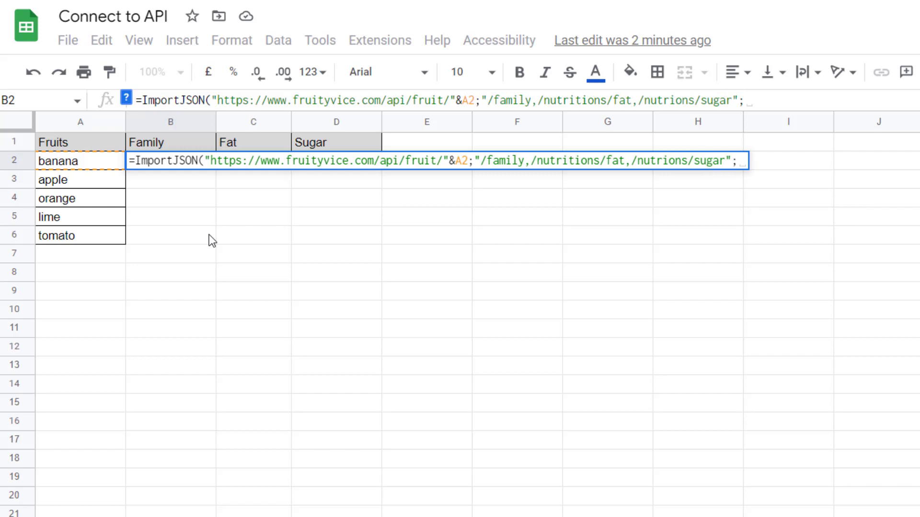
type("\"")
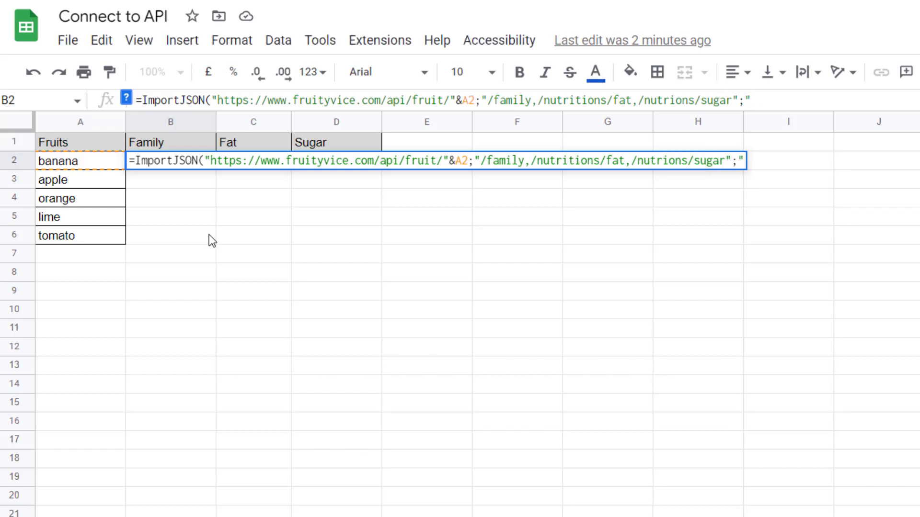
type("noHeaders")
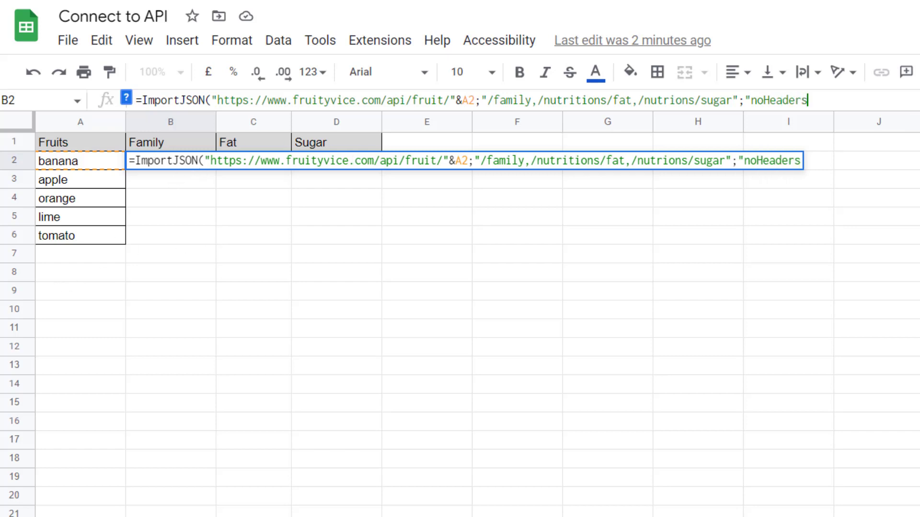
type(",noTrunc")
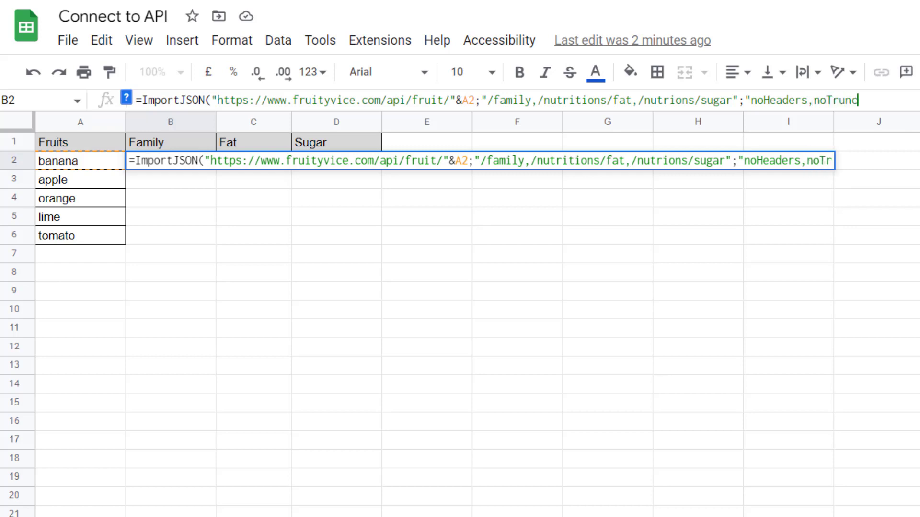
type("ate\")")
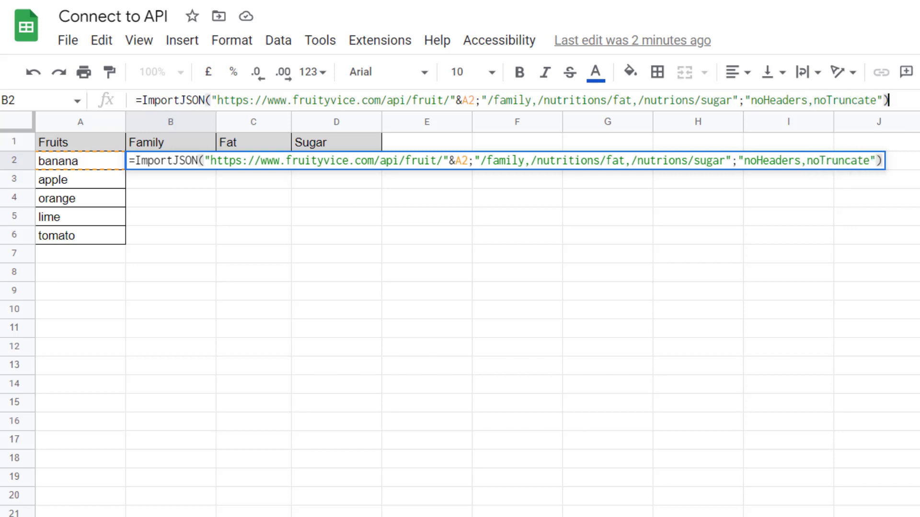
key("Return")
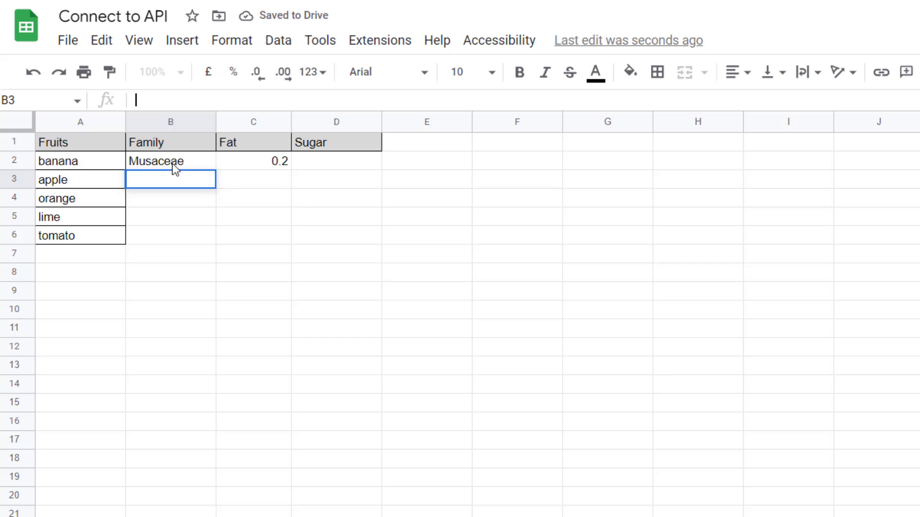
Correct 'nutrions' to 'nutritions' in B2's sugar path so banana shows 17.2 sugar.
key("Up")
key("Return")
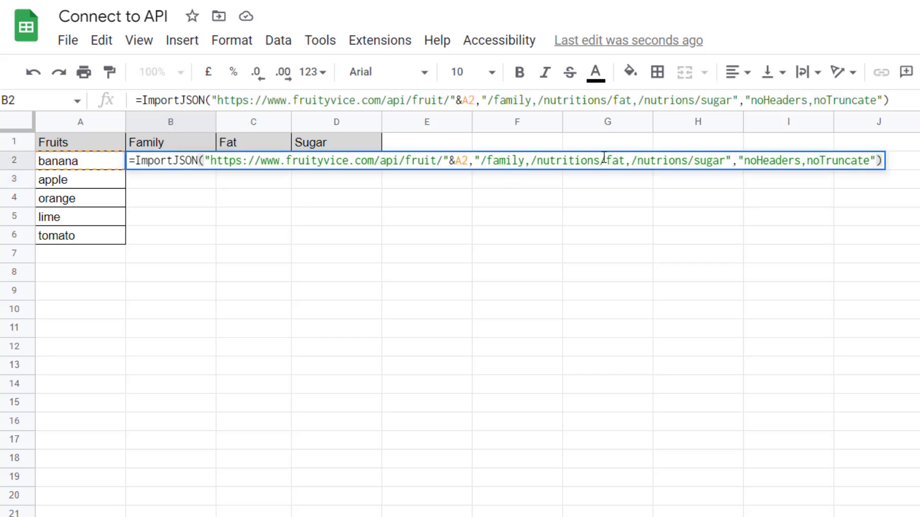
left_click(676, 100)
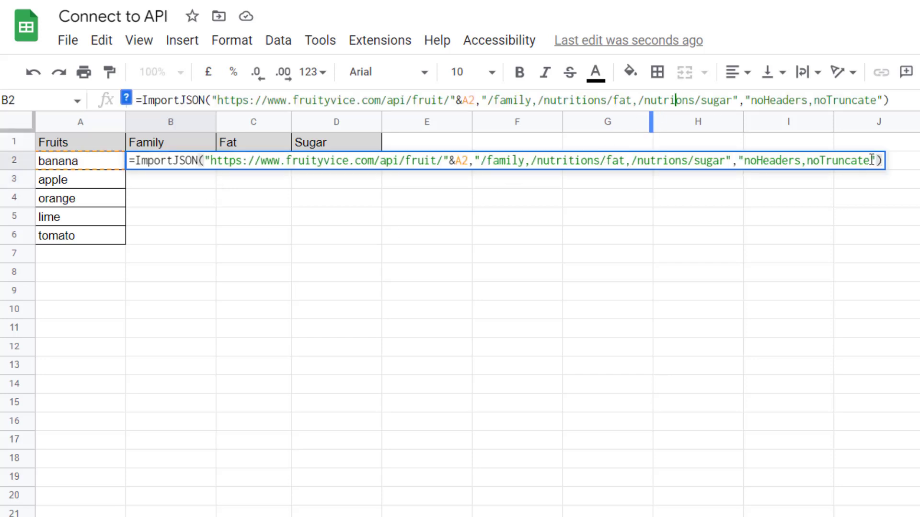
type("tio")
key("BackSpace")
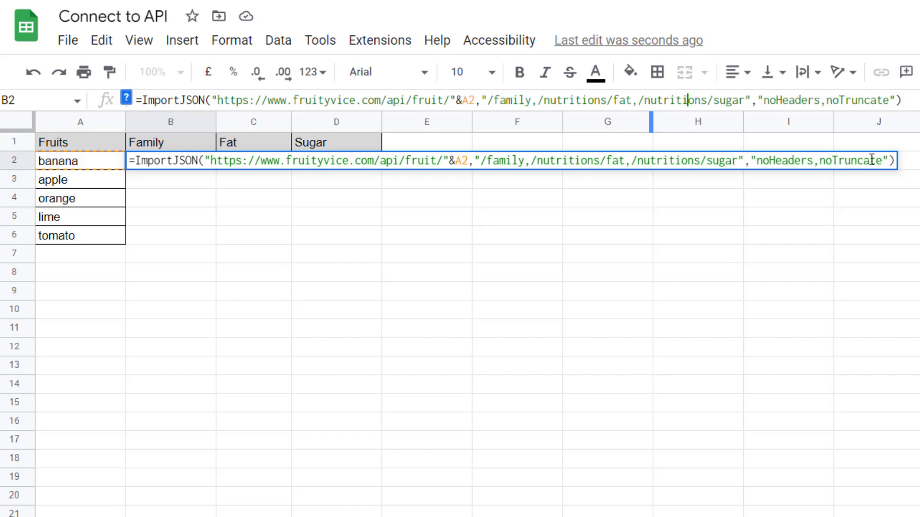
key("Return")
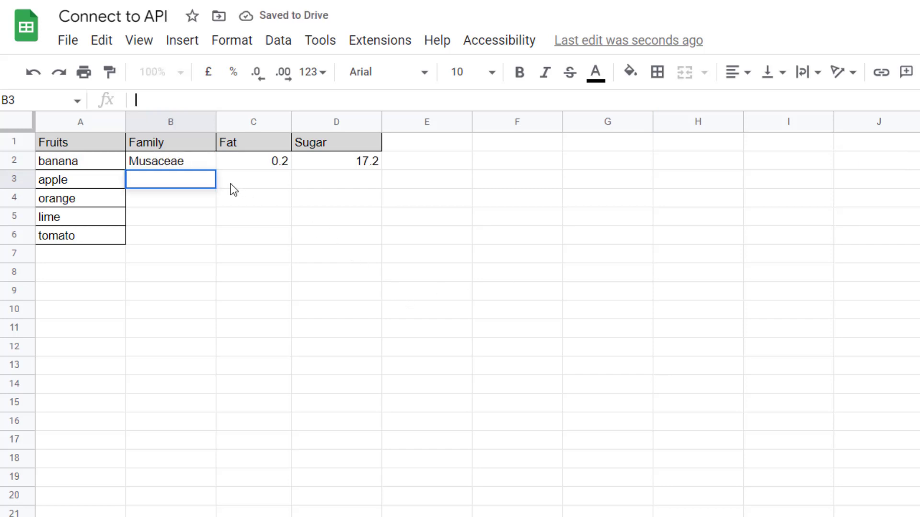
Fill B2's ImportJSON formula down through B6 for apple, orange, lime and tomato.
left_click(244, 220)
left_click(201, 167)
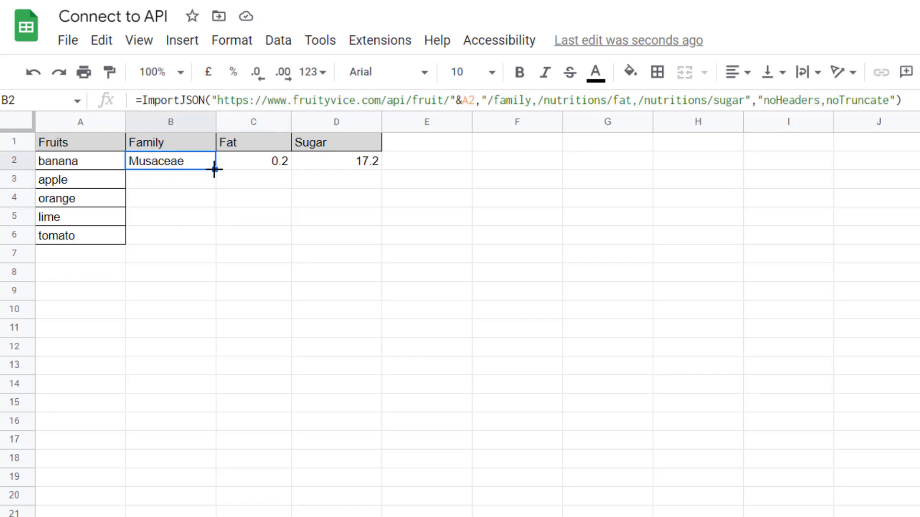
left_click_drag(214, 169, 195, 238)
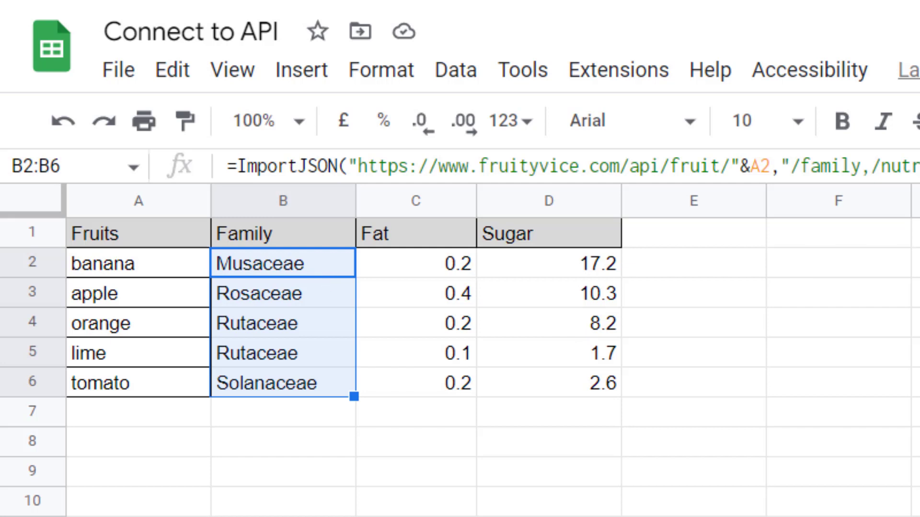
Recommit B2's formula to reload banana's data, then select cell A7.
key("Return")
left_click(917, 353)
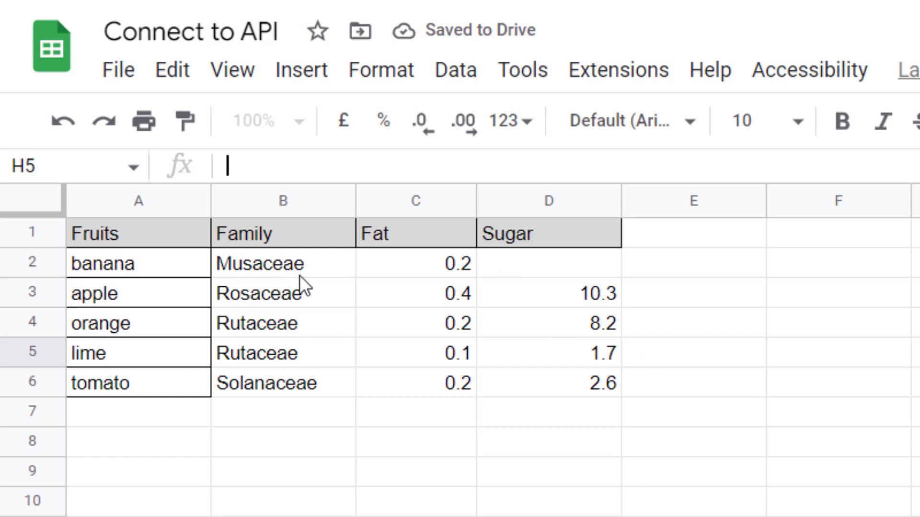
left_click(283, 263)
key("Return")
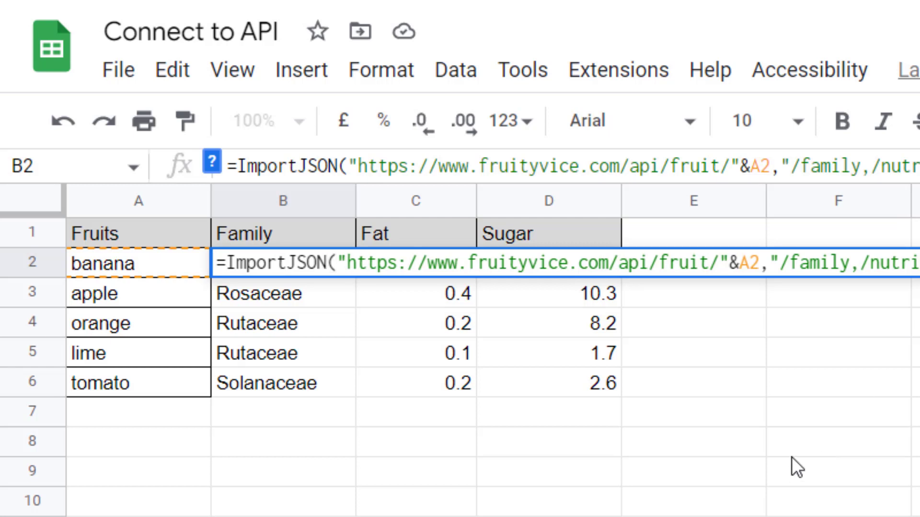
key("ctrl+Return")
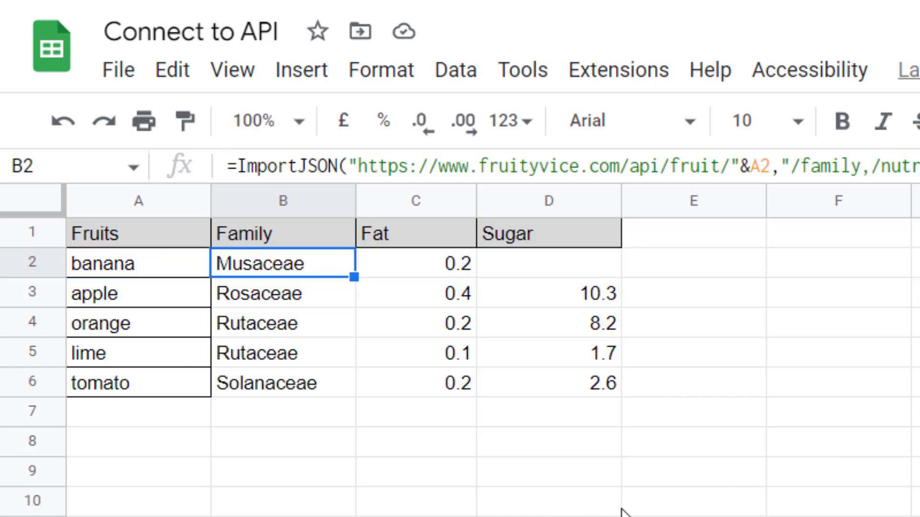
left_click(618, 505)
left_click(176, 416)
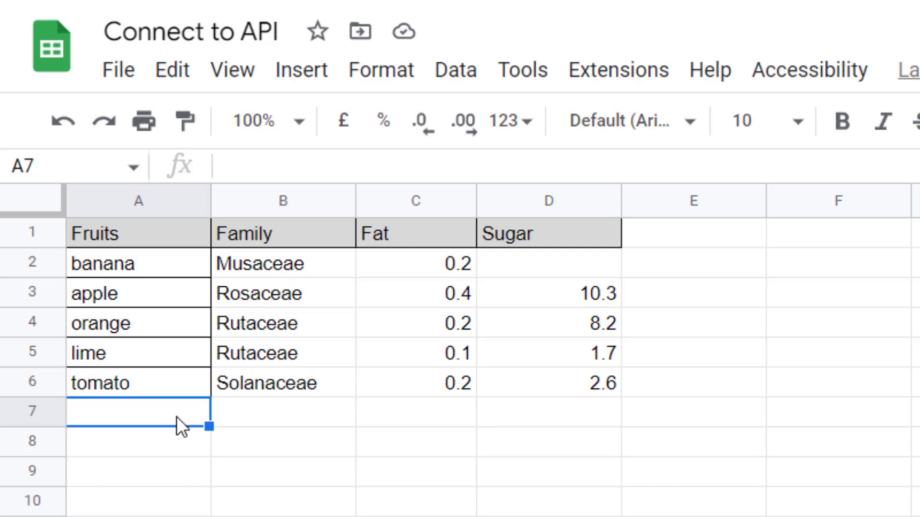
Enter 'grapes' in A7 and fill B6's formula down to B7.
type("grapes")
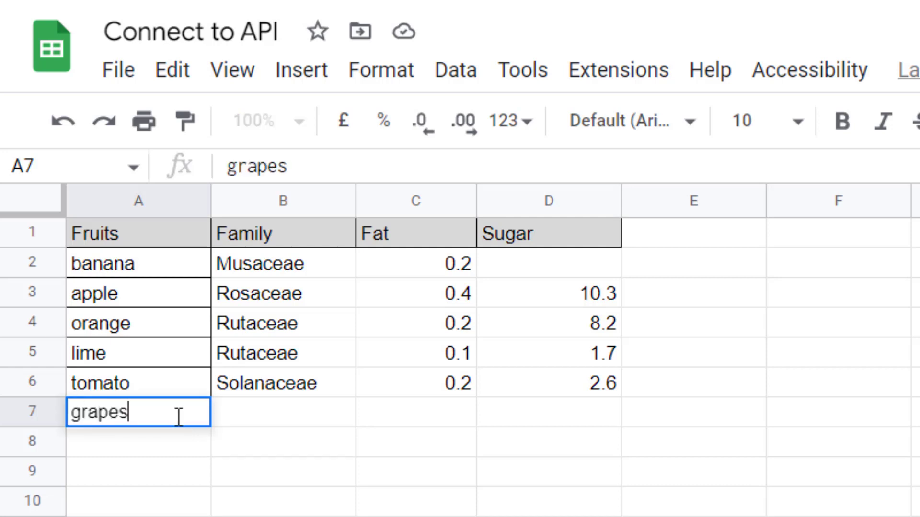
key("Return")
left_click(347, 389)
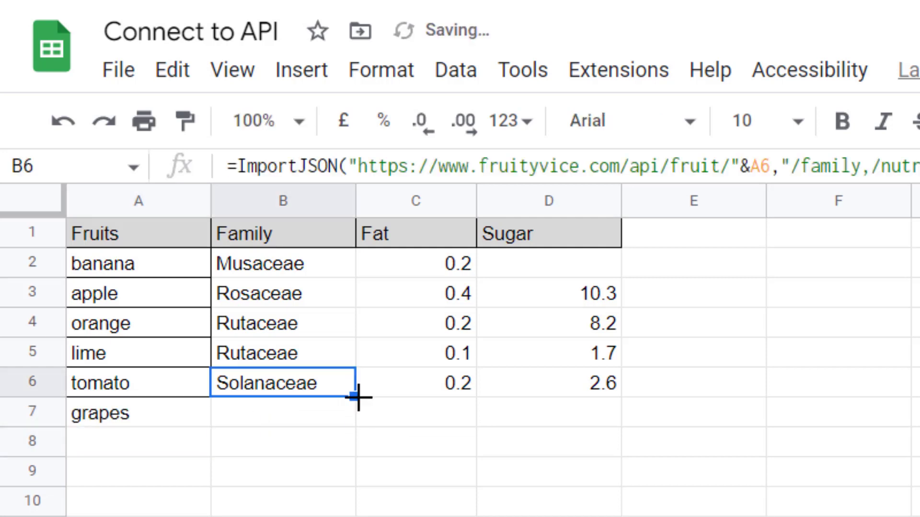
left_click_drag(354, 397, 285, 414)
left_click(283, 515)
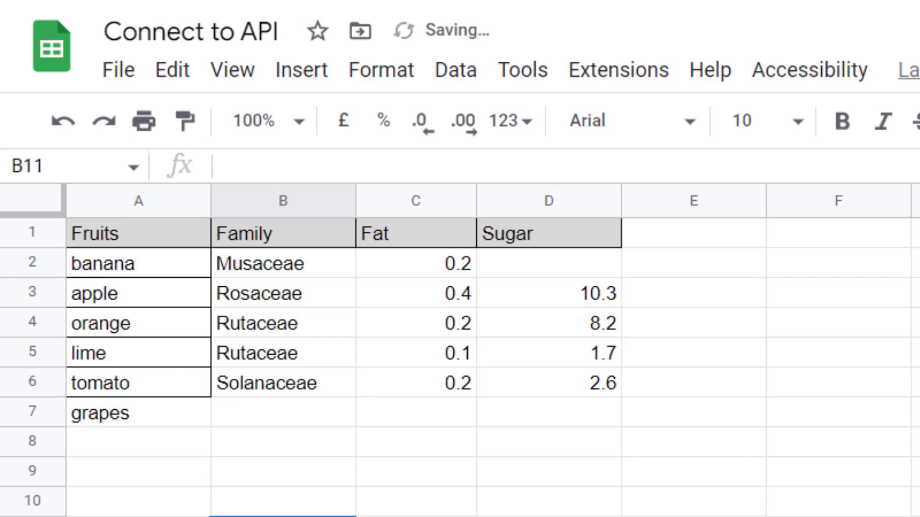